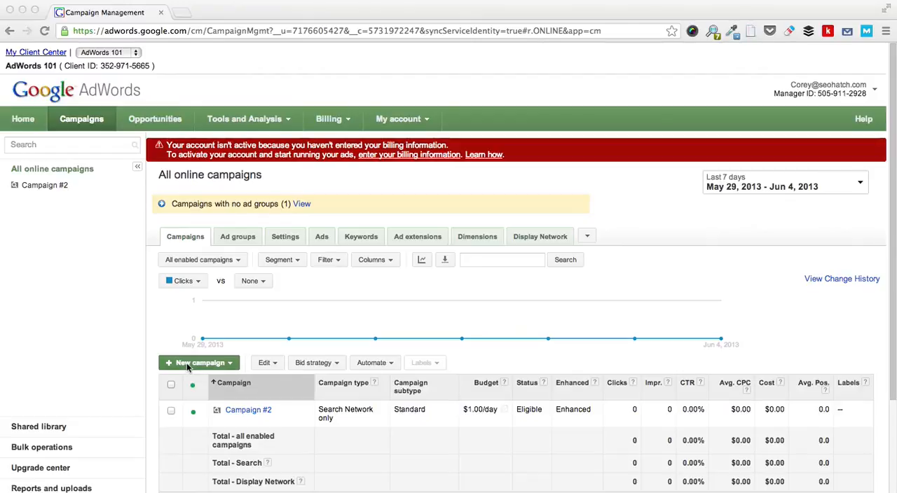
# Step: Start creating a new campaign of the Display Network only type
pyautogui.click(188, 368)
pyautogui.click(188, 364)
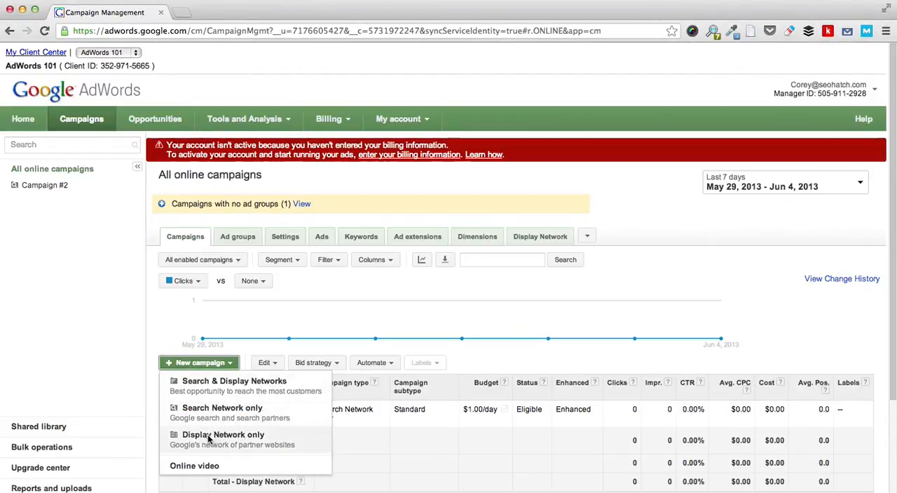
pyautogui.click(208, 440)
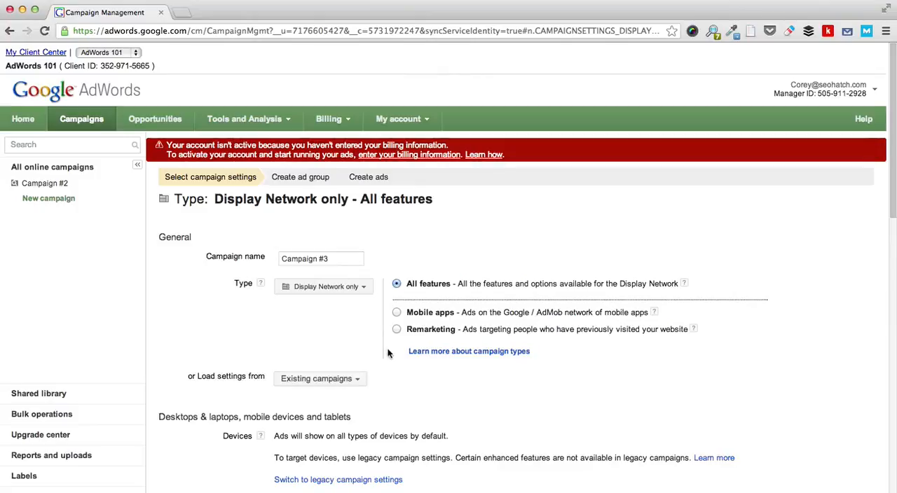
# Step: Name the new campaign "Test Campaign"
pyautogui.scroll(-1, 389, 353)
pyautogui.scroll(-4, 389, 353)
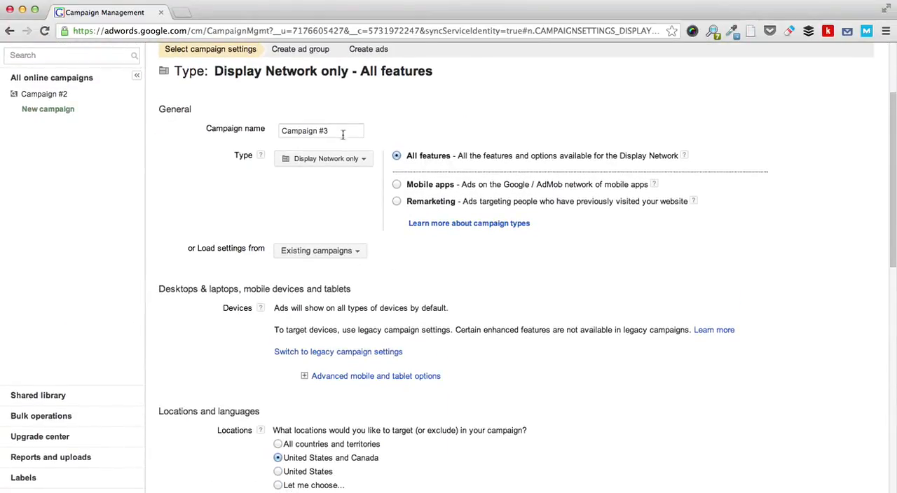
pyautogui.click(315, 131)
pyautogui.tripleClick(315, 131)
pyautogui.write('Test Campaign')
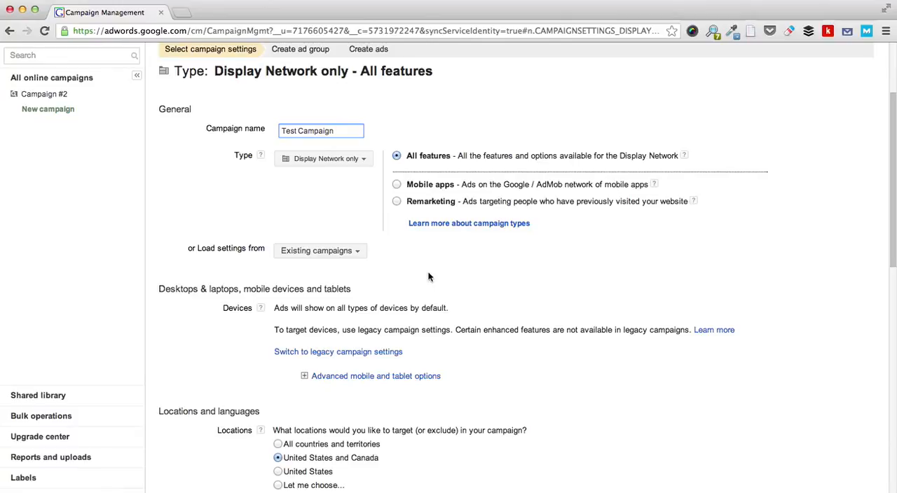
# Step: Look over the advanced mobile and tablet options for operating systems, device models and carriers, and collapse them again
pyautogui.scroll(-2, 429, 277)
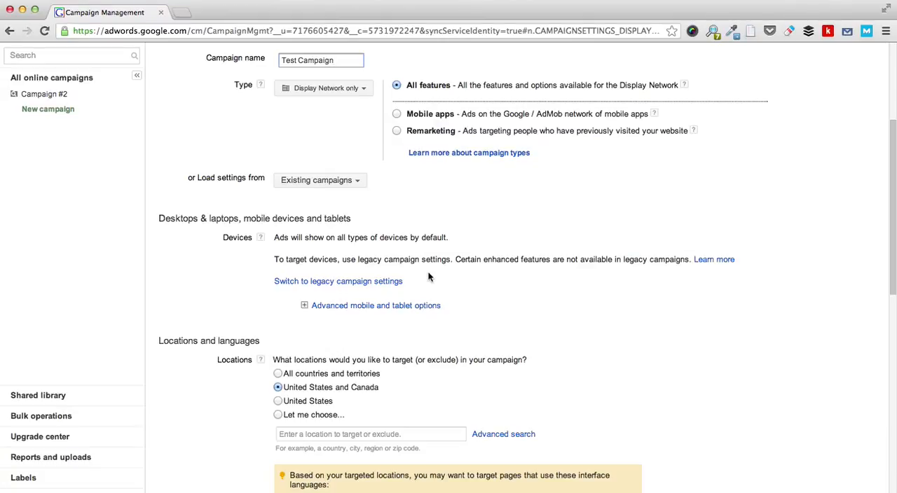
pyautogui.click(306, 309)
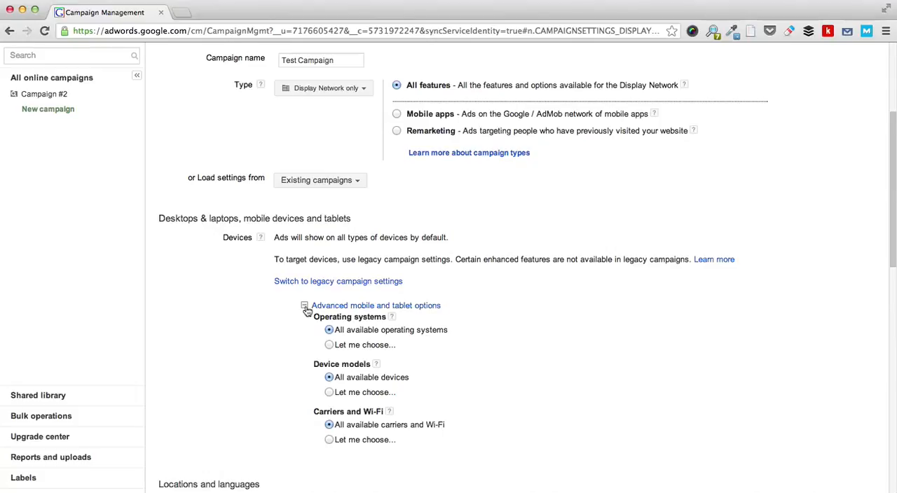
pyautogui.click(305, 307)
# Step: Set the campaign budget to $5.00 per day and let AdWords set the bids to maximize clicks within the target budget
pyautogui.scroll(-3, 266, 327)
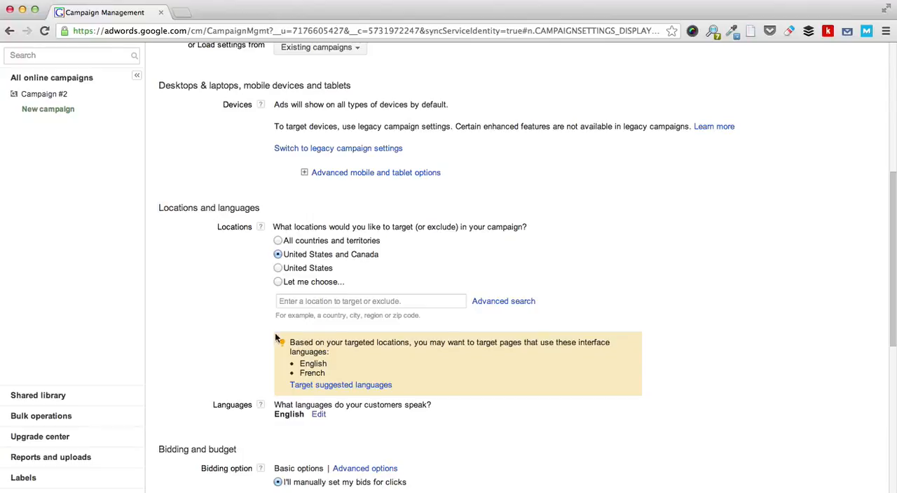
pyautogui.scroll(-5, 283, 309)
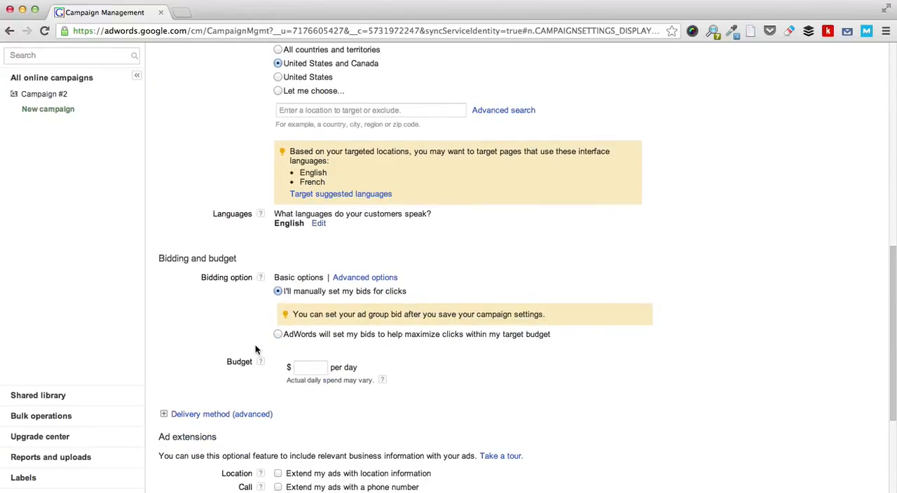
pyautogui.click(316, 373)
pyautogui.write('5.00')
pyautogui.scroll(-1, 240, 296)
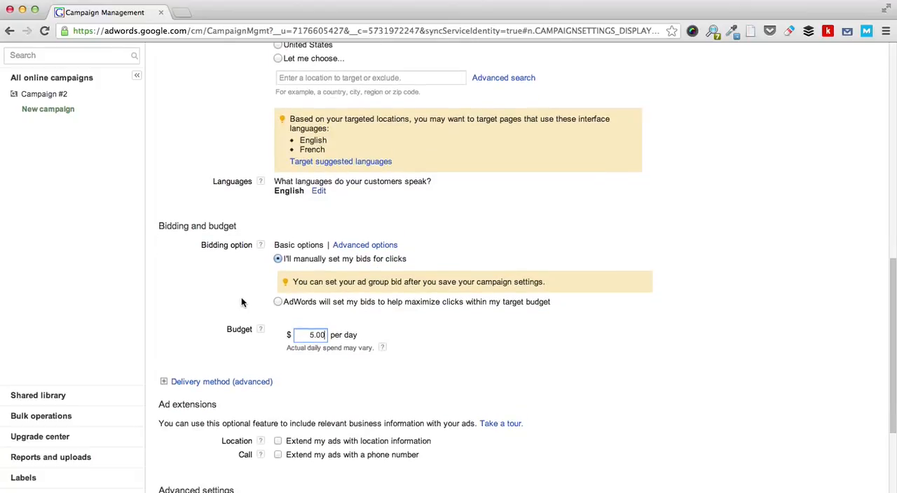
pyautogui.click(277, 302)
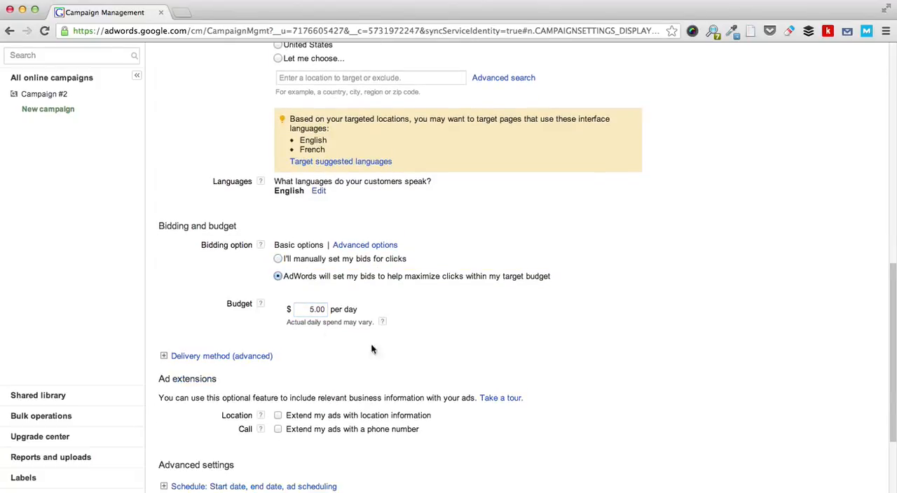
# Step: Review the advanced schedule settings and the ad delivery choices for ad rotation and frequency capping
pyautogui.scroll(-4, 426, 352)
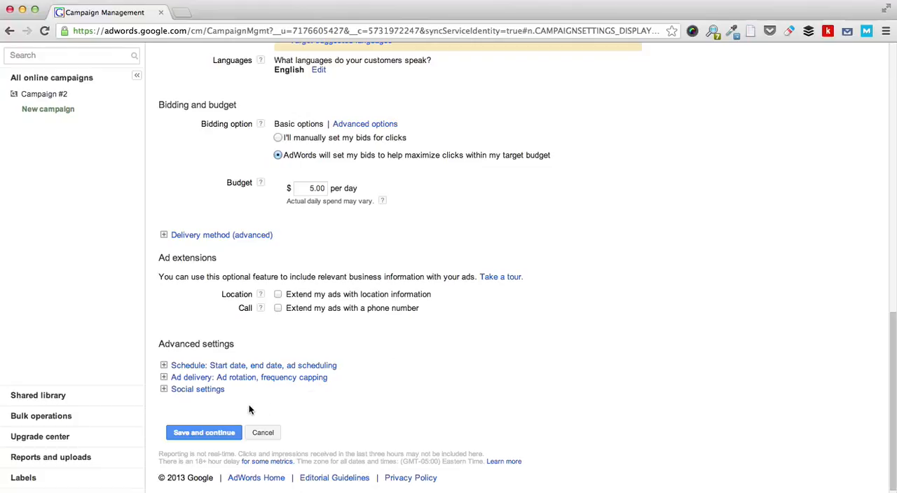
pyautogui.click(163, 365)
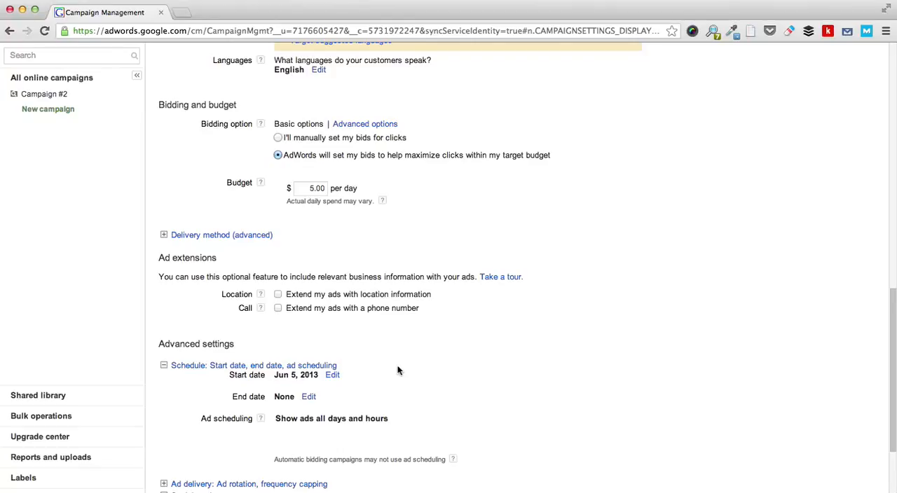
pyautogui.scroll(-3, 397, 369)
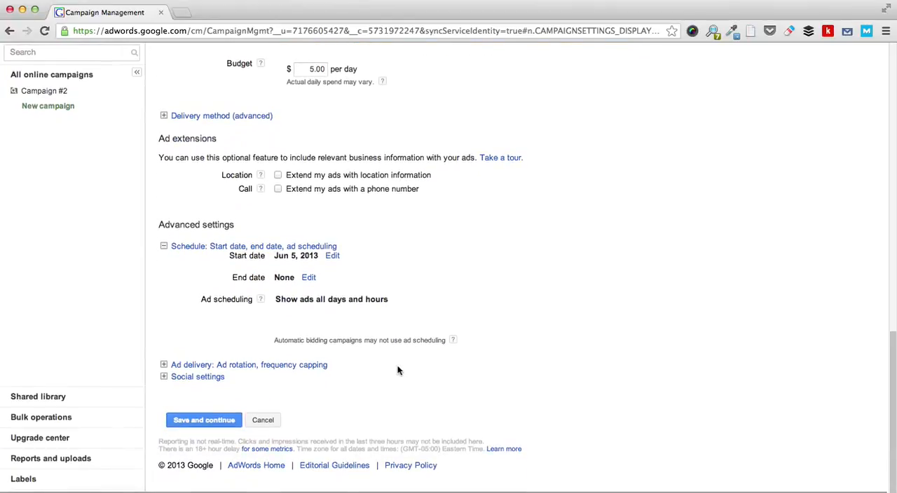
pyautogui.click(164, 369)
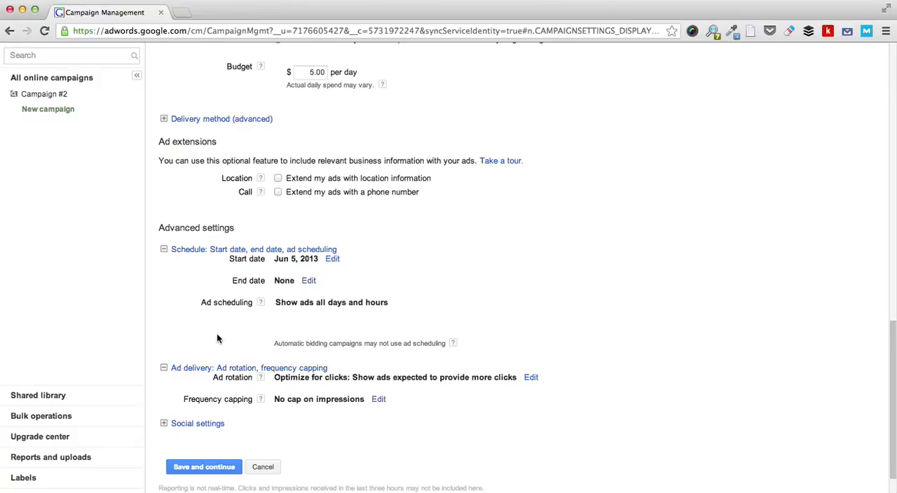
pyautogui.click(532, 379)
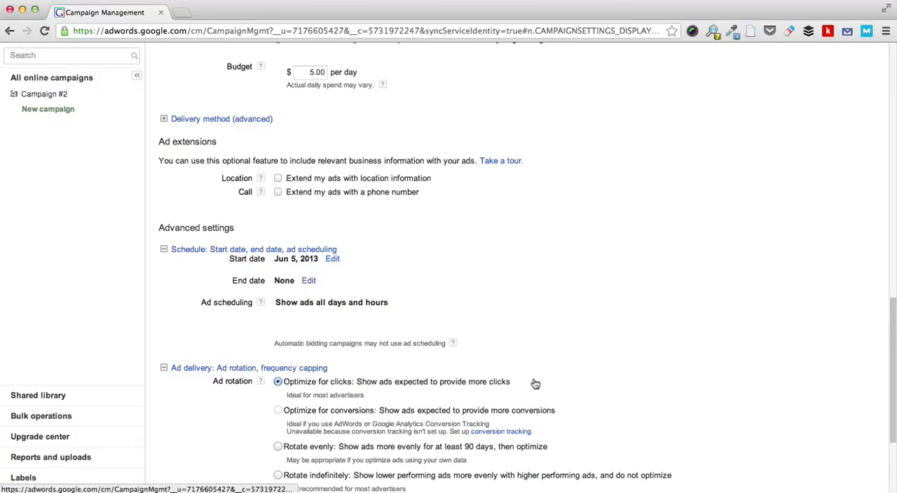
pyautogui.scroll(-3, 554, 389)
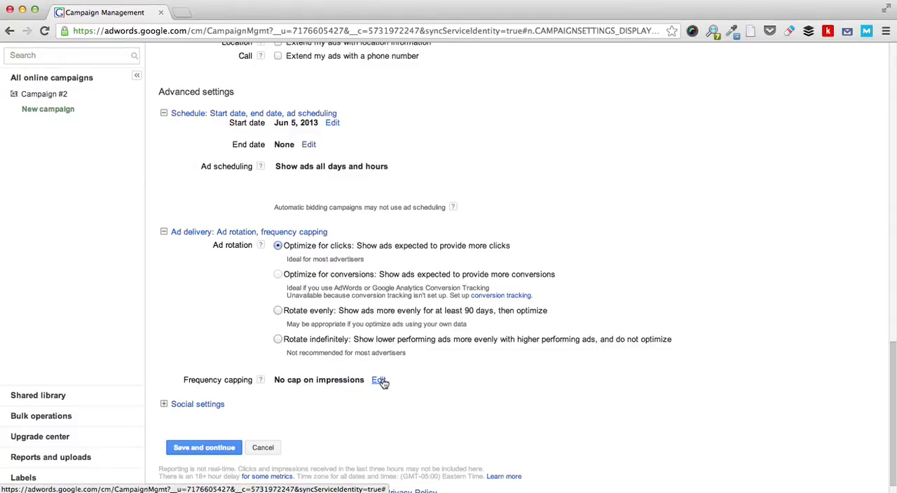
pyautogui.click(260, 380)
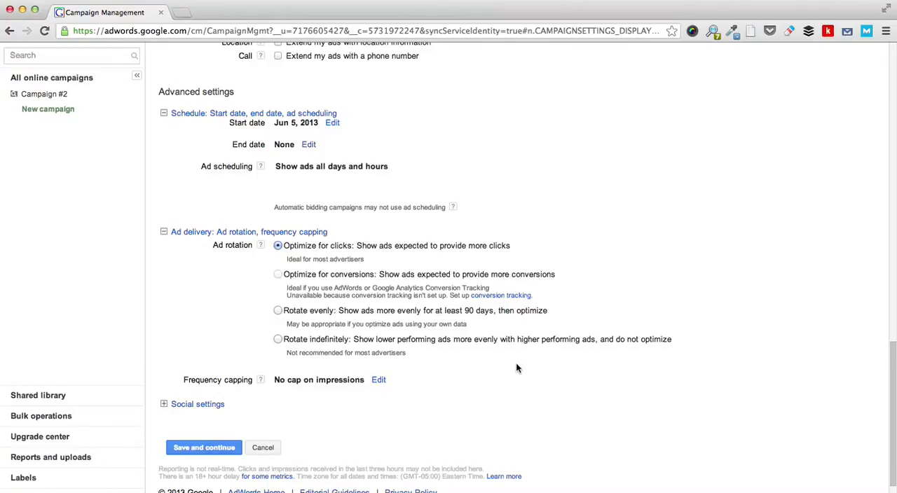
# Step: Cap the ad frequency at 5 impressions per day per ad group
pyautogui.click(382, 383)
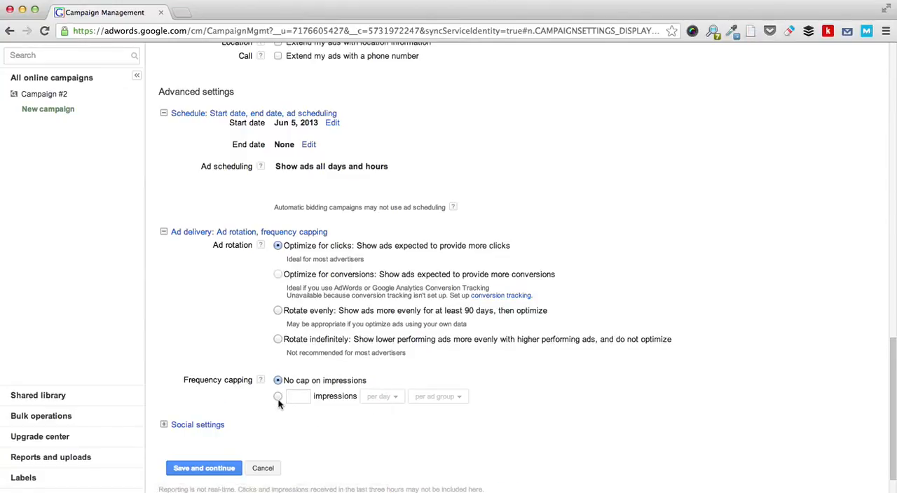
pyautogui.click(277, 397)
pyautogui.click(369, 398)
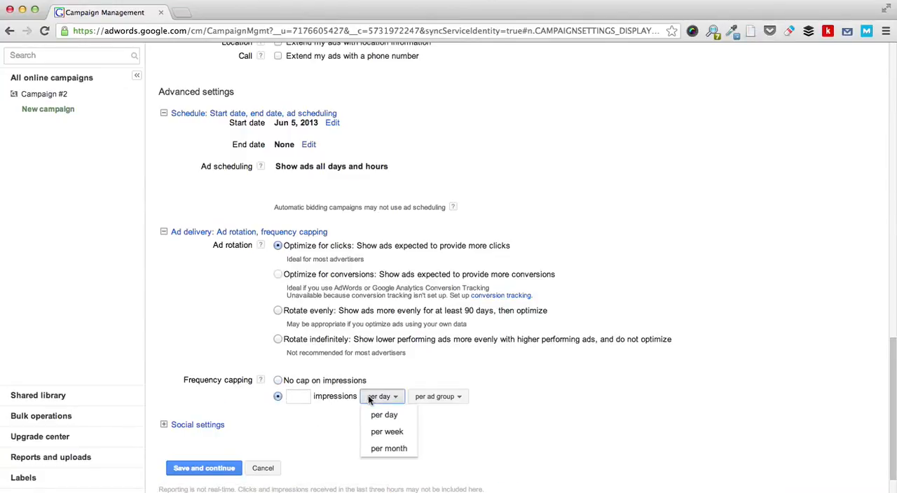
pyautogui.click(367, 396)
pyautogui.click(296, 397)
pyautogui.write('5')
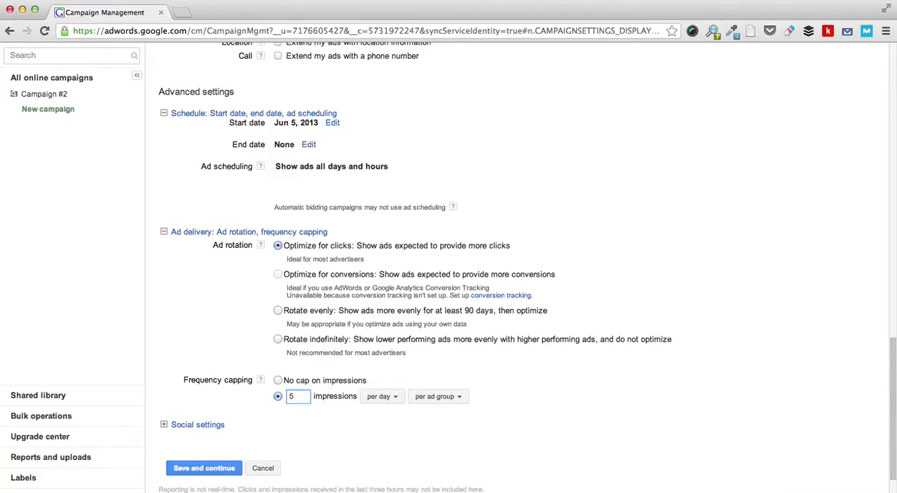
pyautogui.click(426, 399)
pyautogui.click(424, 402)
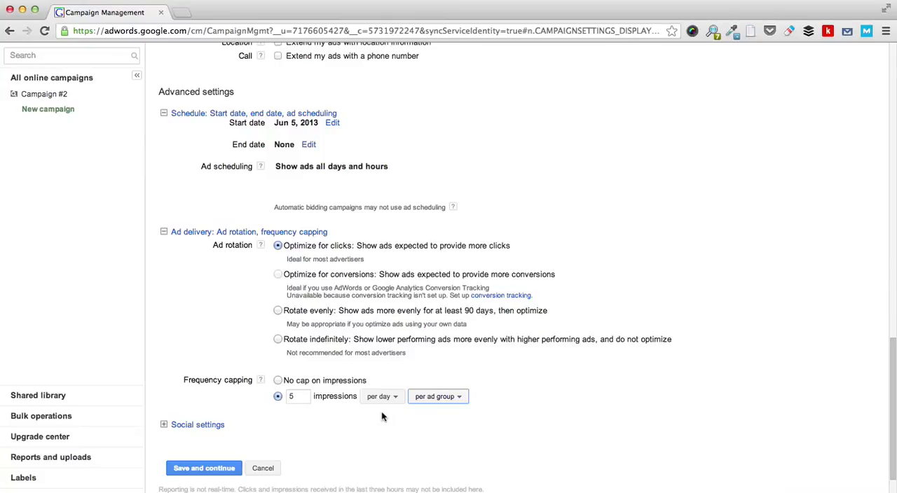
# Step: Check the +1 social settings for the Display Network and save the campaign settings to continue to ad group creation
pyautogui.scroll(-2, 305, 435)
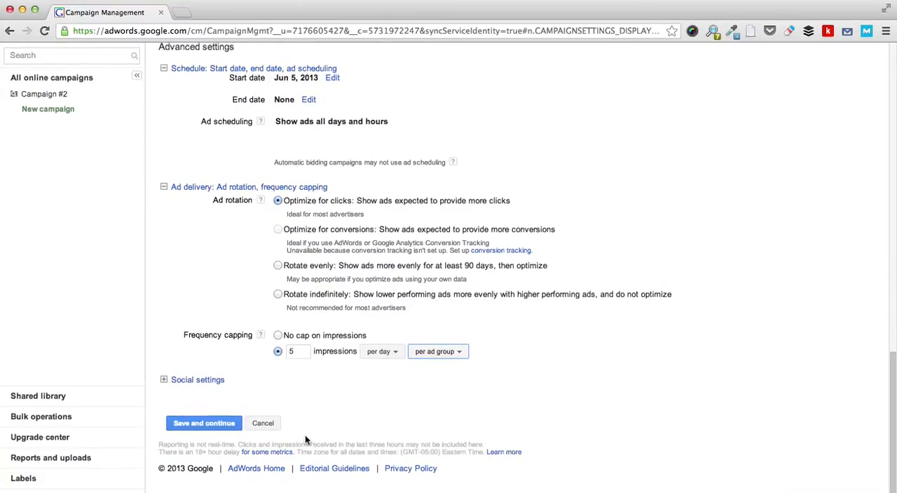
pyautogui.click(163, 379)
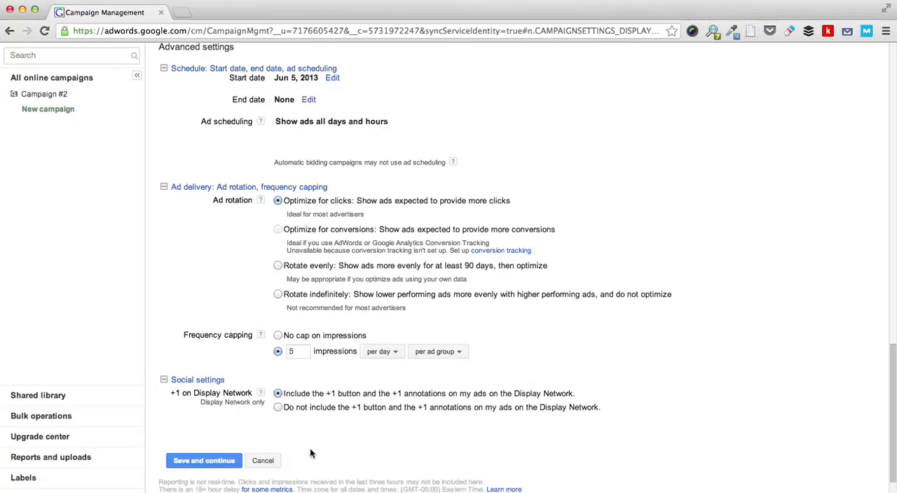
pyautogui.scroll(-2, 311, 454)
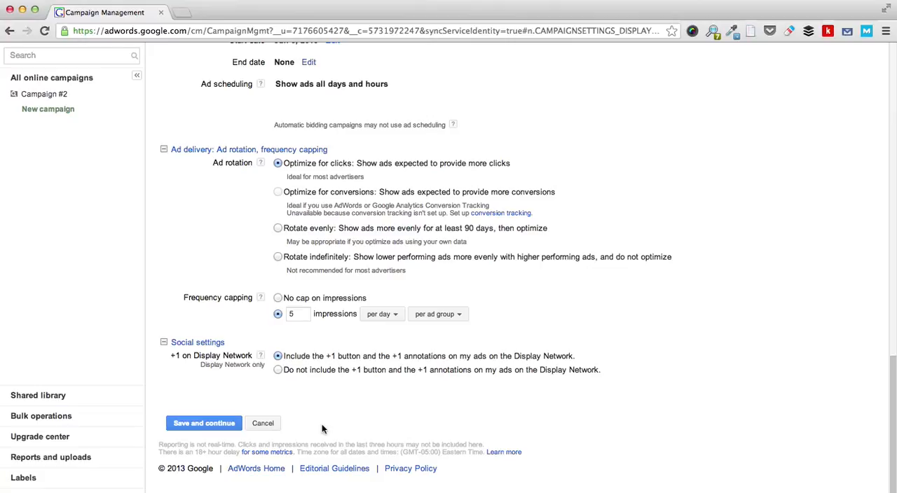
pyautogui.click(183, 423)
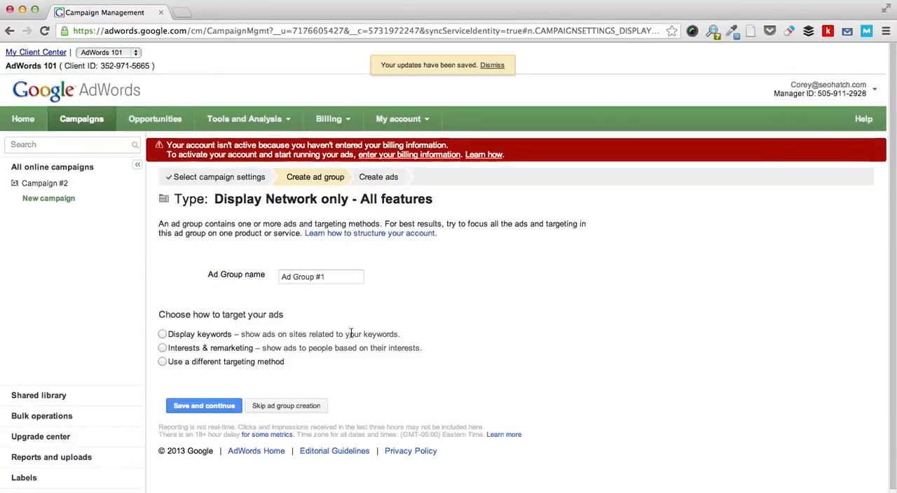
# Step: Name the ad group "Test Group 1"
pyautogui.scroll(-1, 351, 335)
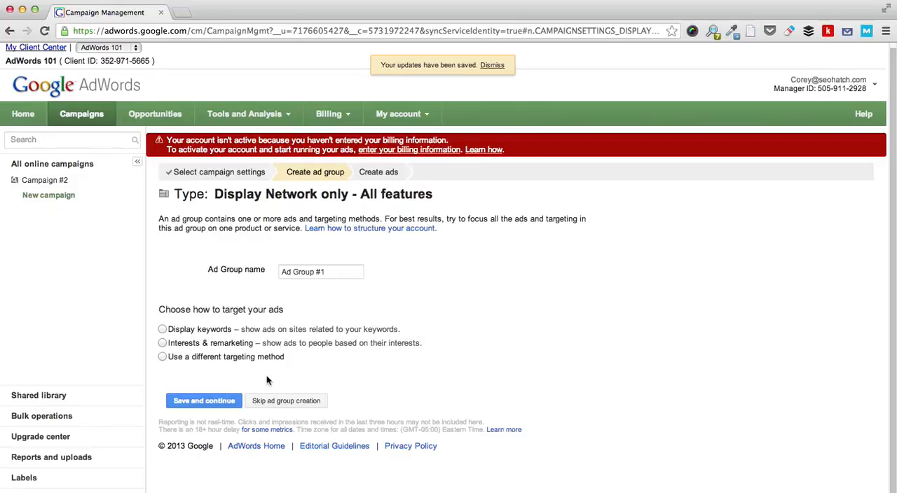
pyautogui.click(305, 272)
pyautogui.tripleClick(305, 273)
pyautogui.write('Test Group 1')
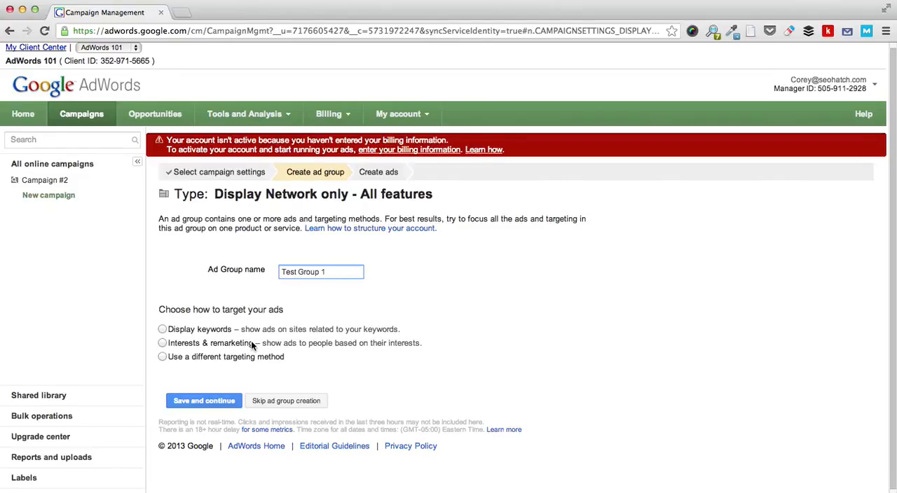
# Step: Target the ad group by interests & remarketing, and try adding the Autos & Vehicles category before removing it from the selected audiences
pyautogui.click(162, 343)
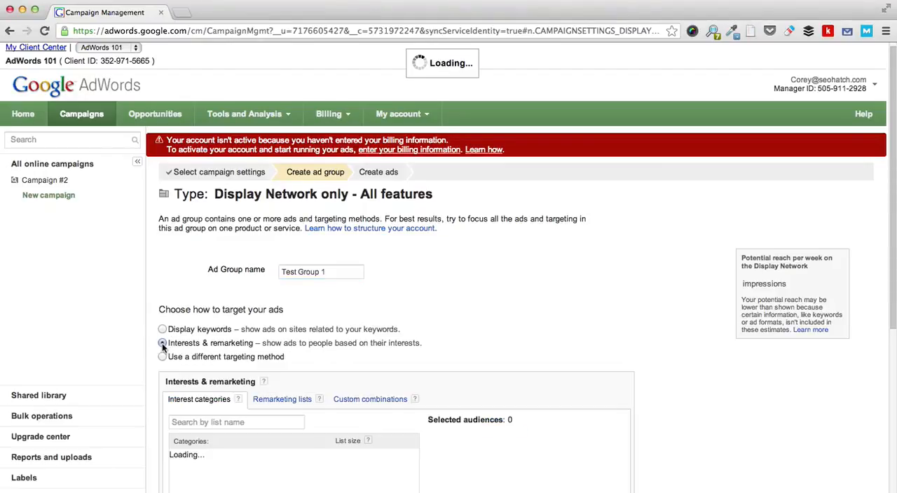
pyautogui.scroll(-3, 312, 337)
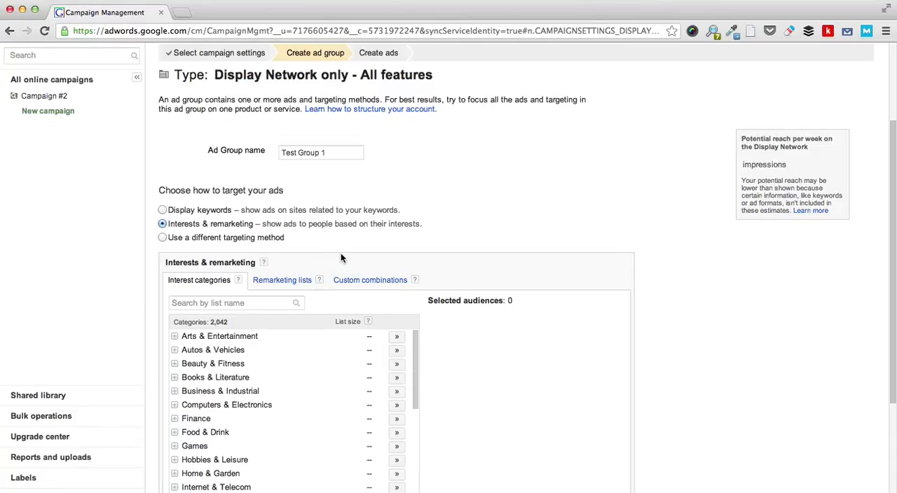
pyautogui.scroll(-2, 340, 257)
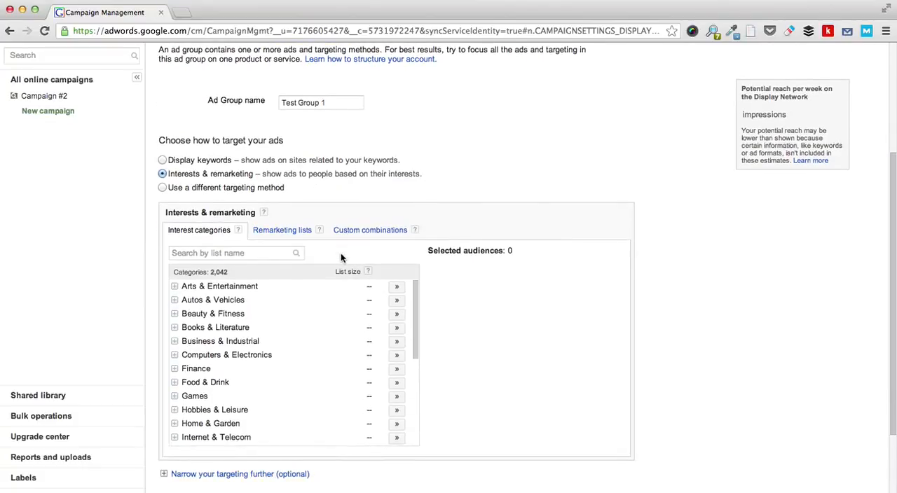
pyautogui.click(397, 301)
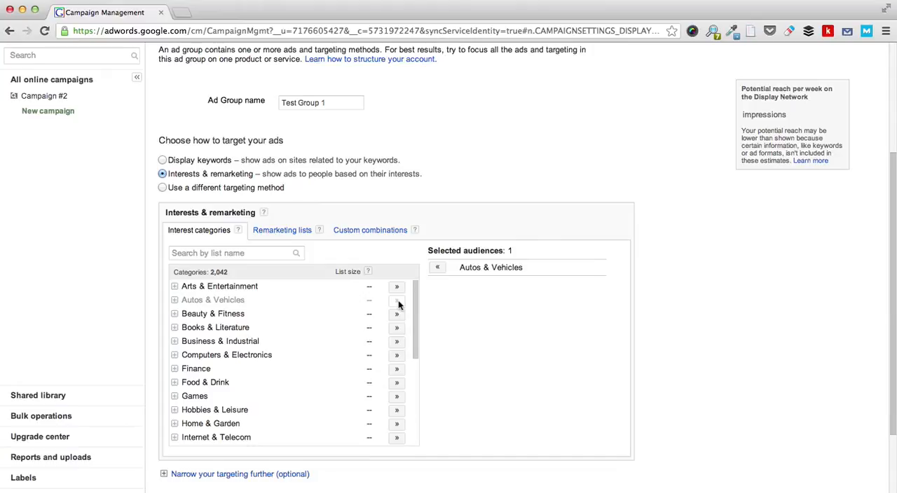
pyautogui.click(436, 267)
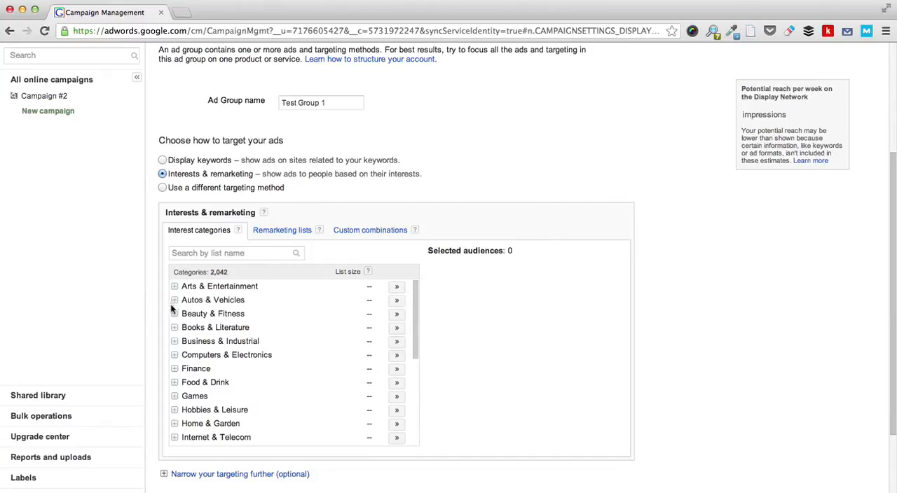
# Step: Try adding the Content Management category from Computers & Electronics > Software > Internet Software to the selected audiences, and remove it again
pyautogui.click(174, 355)
pyautogui.scroll(-2, 256, 341)
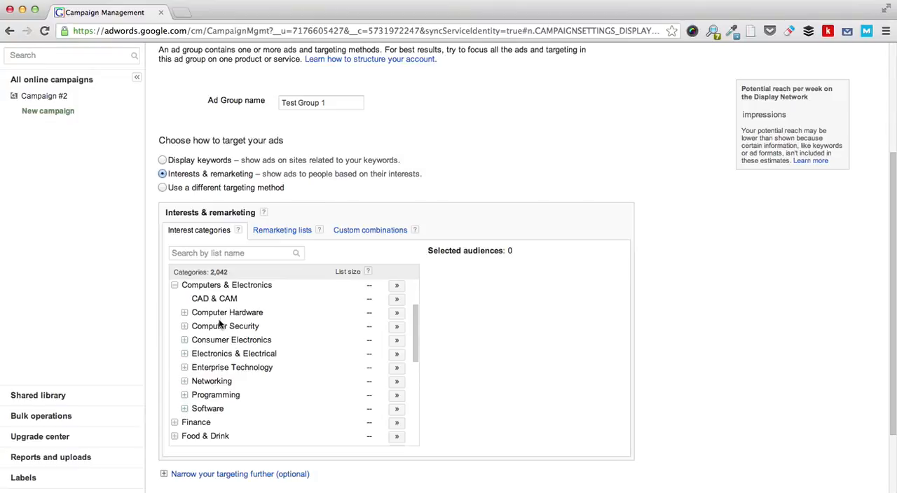
pyautogui.click(184, 407)
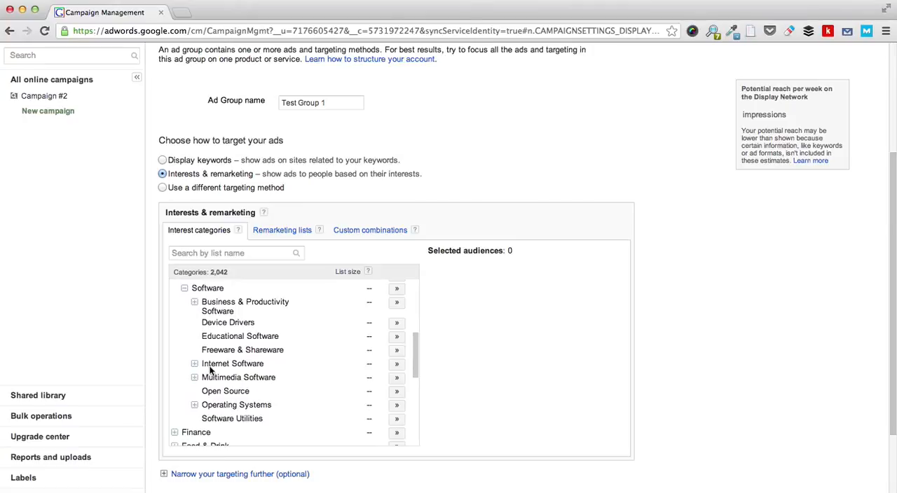
pyautogui.click(194, 363)
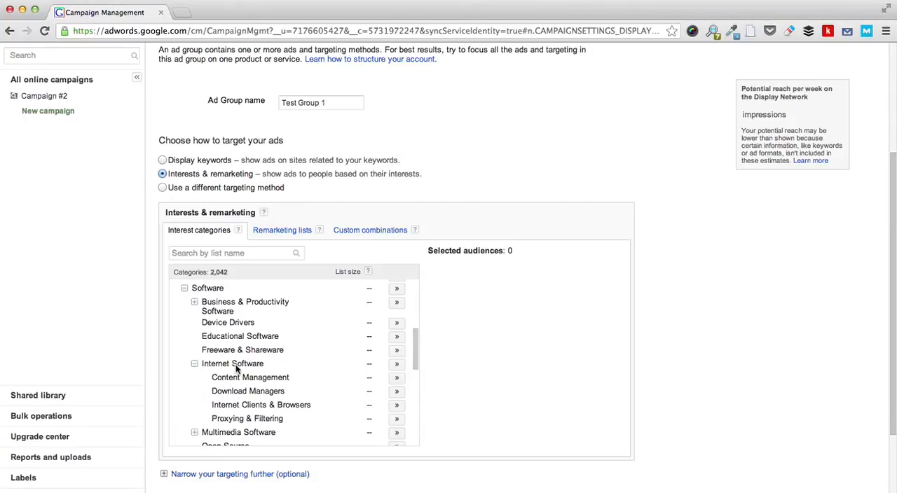
pyautogui.click(396, 378)
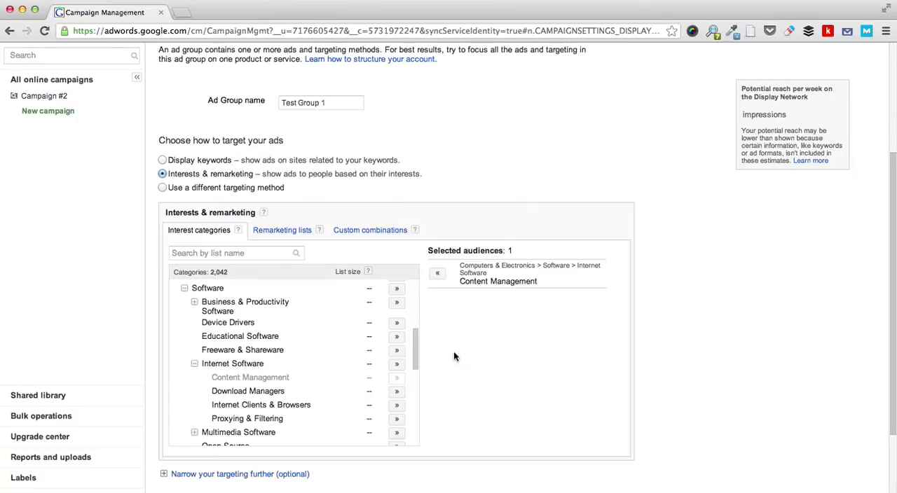
pyautogui.click(438, 276)
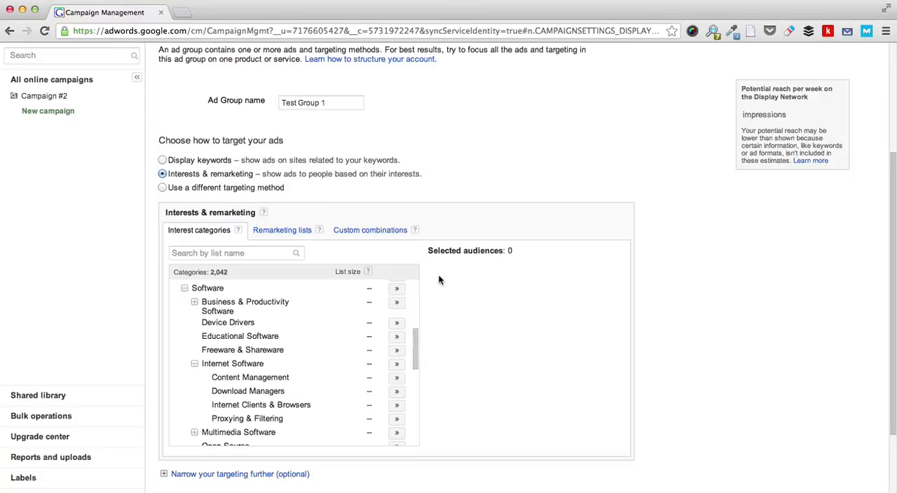
# Step: Switch the ad group to a different targeting method and examine the available targeting options without choosing one
pyautogui.click(162, 187)
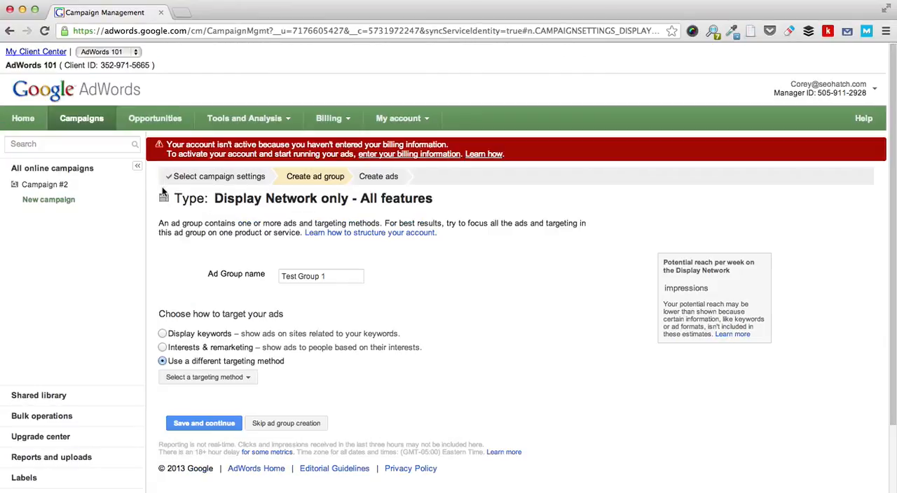
pyautogui.scroll(-3, 321, 370)
pyautogui.click(242, 301)
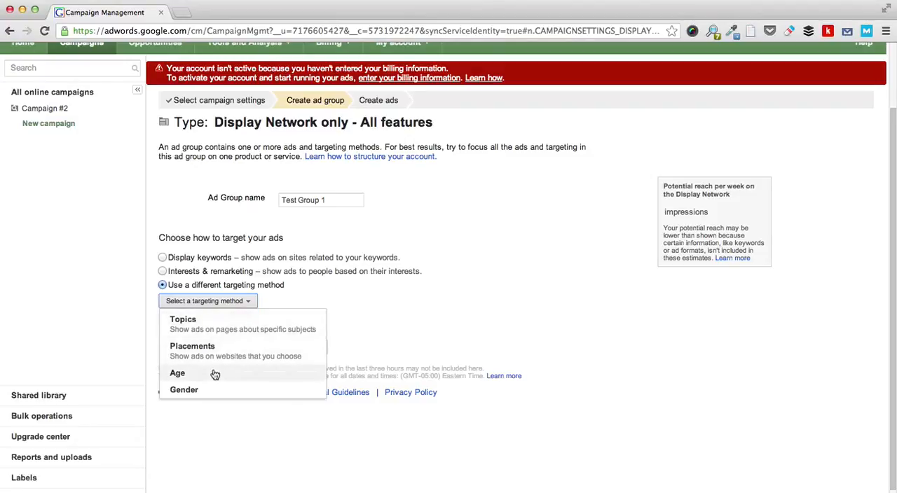
pyautogui.click(386, 300)
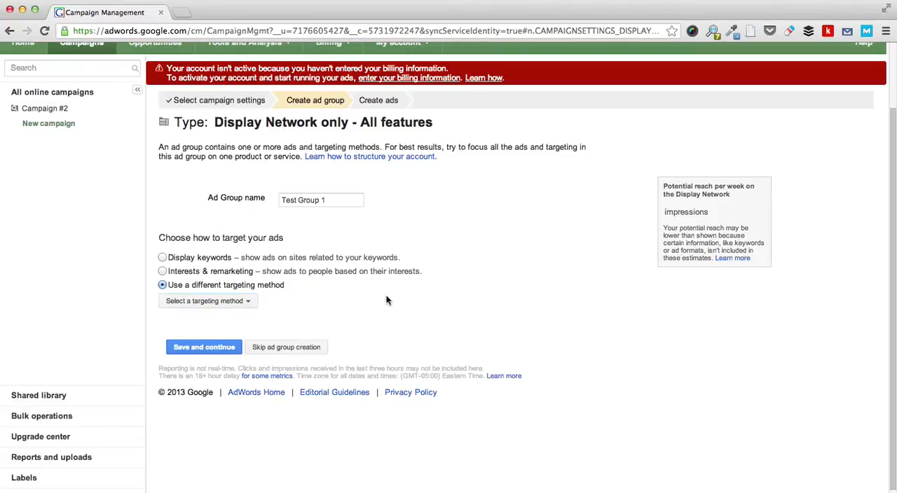
# Step: Target the ad group by display keywords with "flavored coffee" and save it to continue to ad creation
pyautogui.click(163, 258)
pyautogui.click(230, 359)
pyautogui.write('flavored')
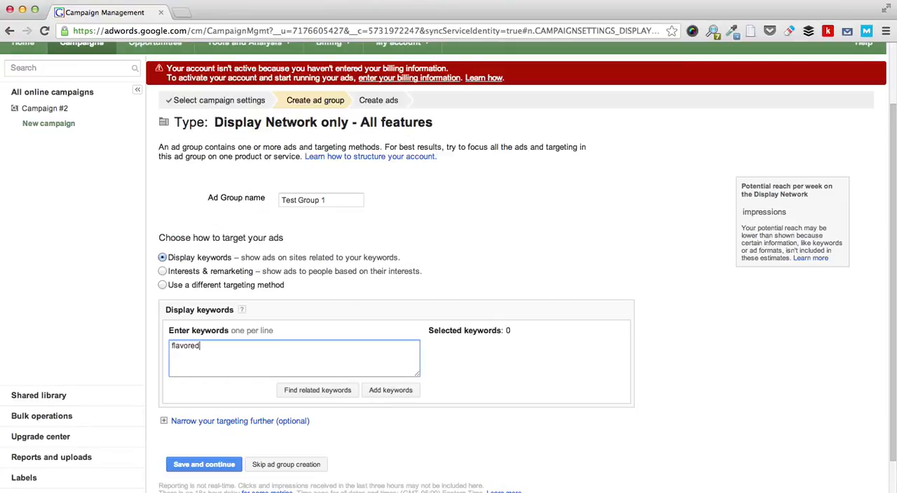
pyautogui.write(' coffee')
pyautogui.click(184, 466)
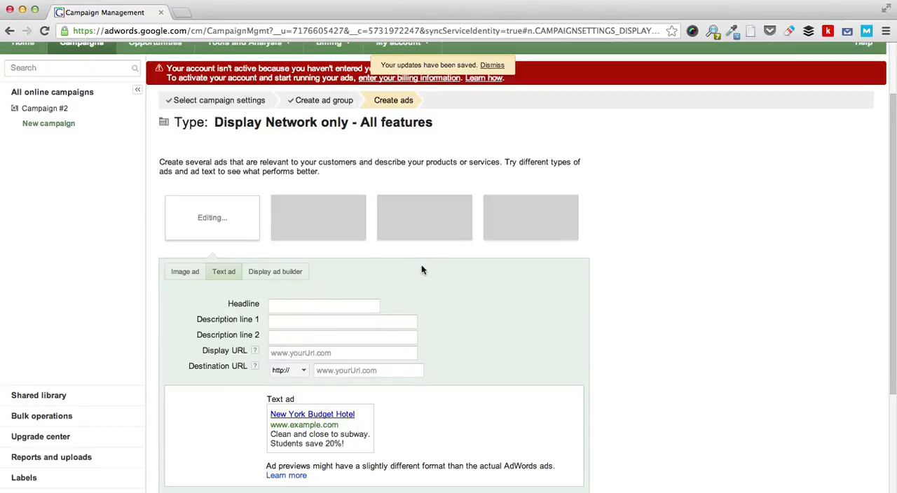
# Step: Make the first ad an image ad and upload 01_250x250_01.jpg from the 250x250_01 folder in Downloads
pyautogui.scroll(-2, 422, 270)
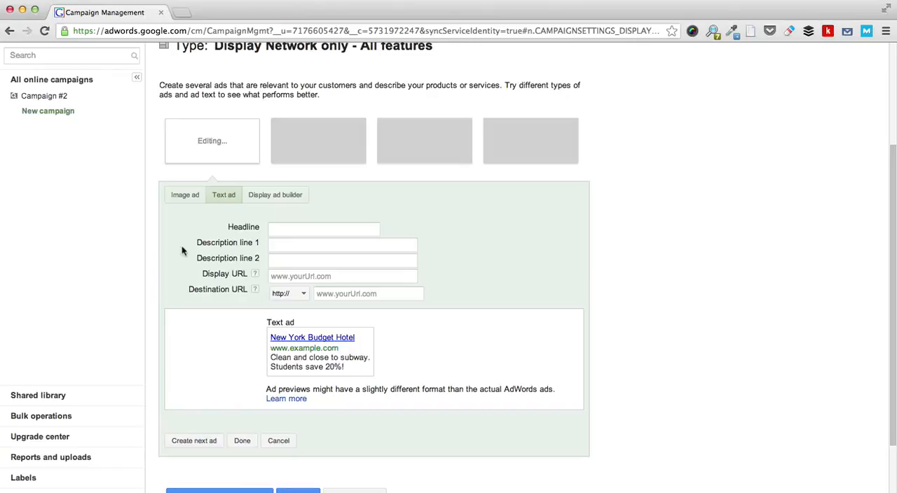
pyautogui.click(197, 195)
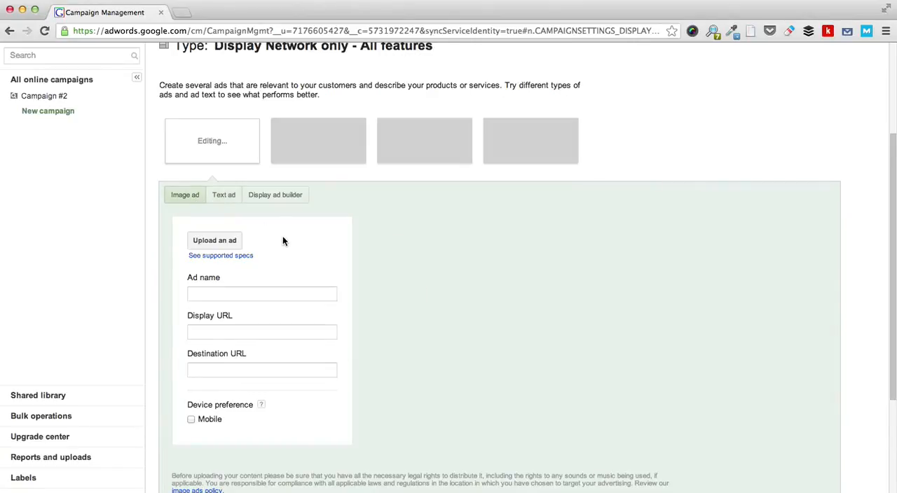
pyautogui.scroll(-3, 283, 240)
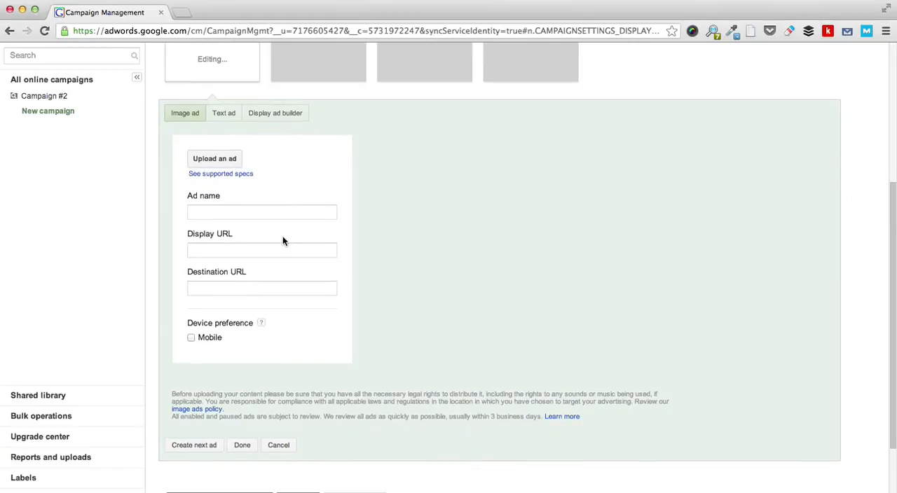
pyautogui.click(222, 166)
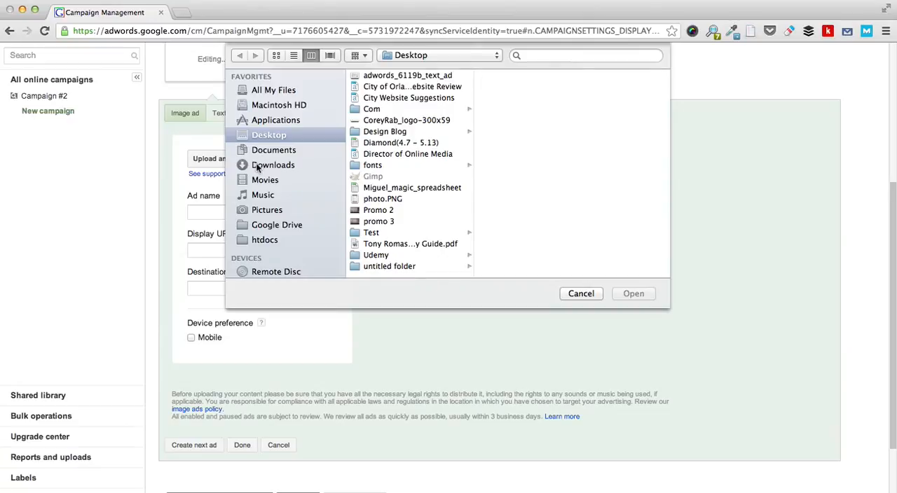
pyautogui.click(259, 166)
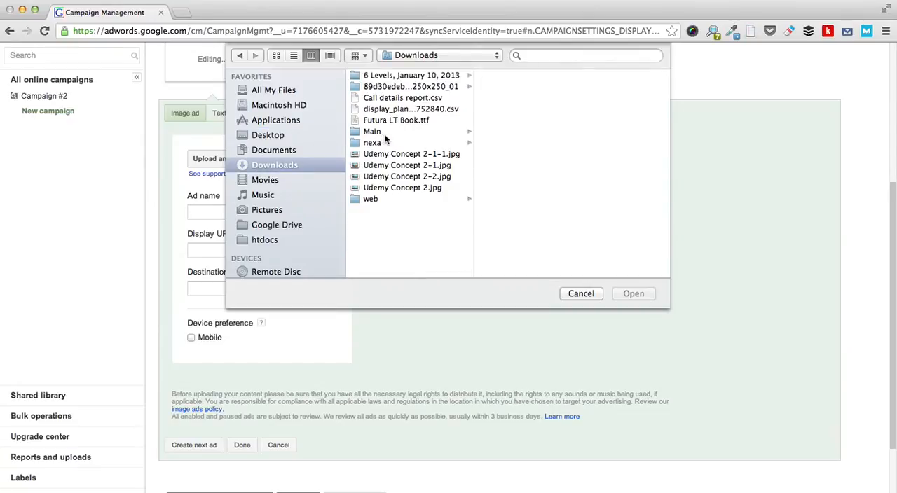
pyautogui.click(426, 90)
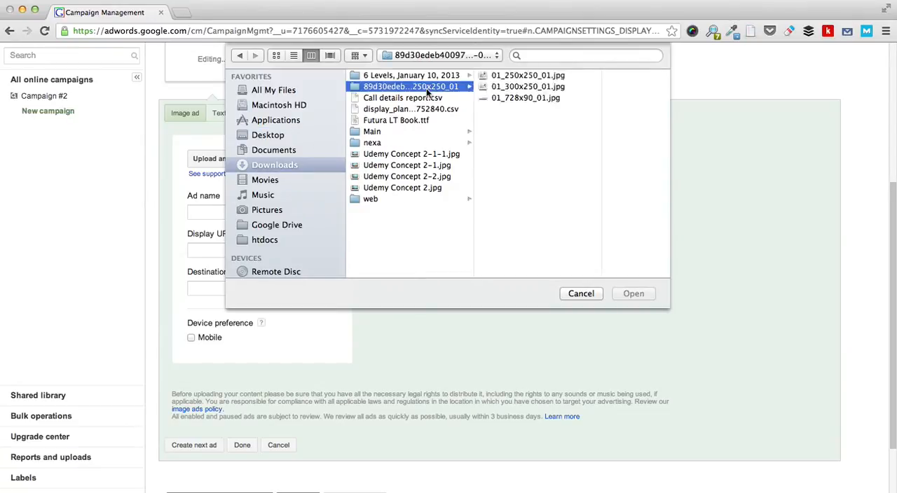
pyautogui.click(505, 76)
pyautogui.click(633, 294)
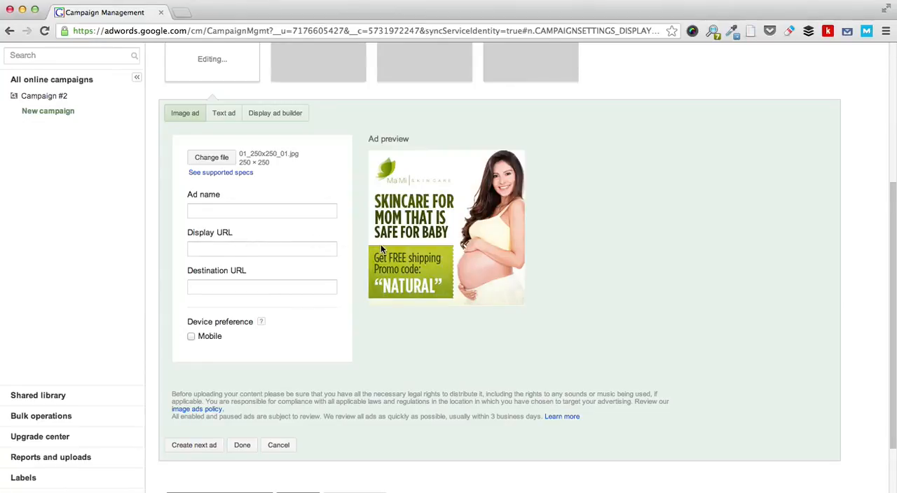
pyautogui.click(248, 208)
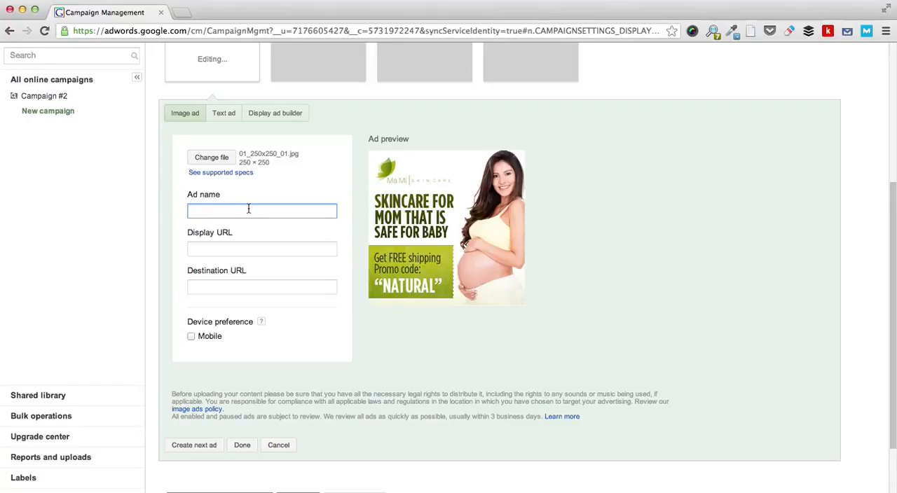
pyautogui.write('#1')
pyautogui.press('Tab')
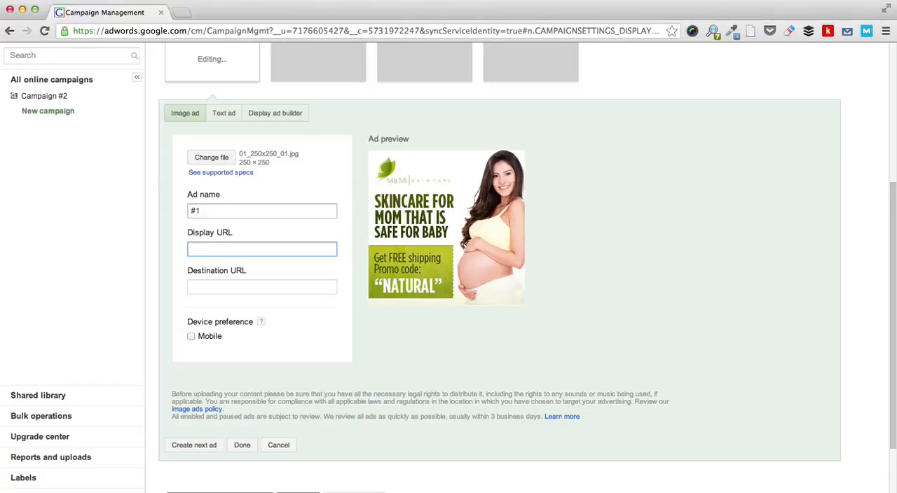
pyautogui.write('ww')
pyautogui.write('m')
pyautogui.press('BackSpace')
pyautogui.write('mom.com')
pyautogui.press('Tab')
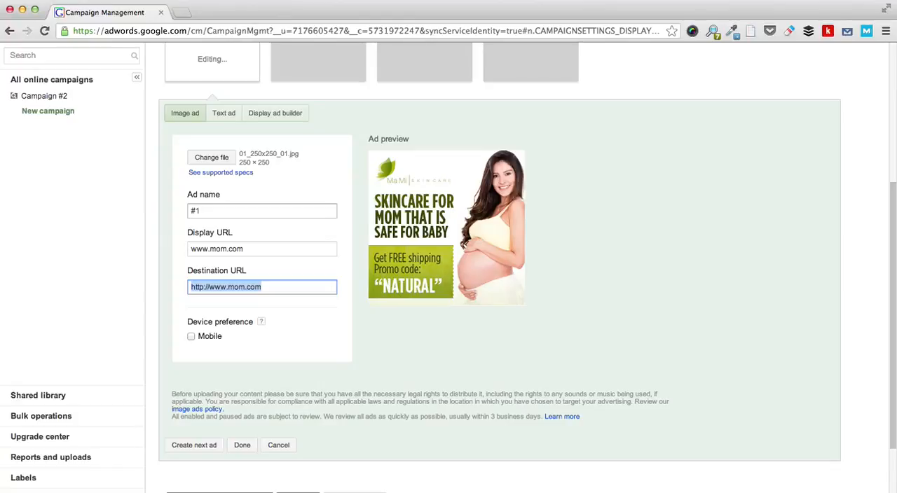
pyautogui.scroll(-1, 424, 379)
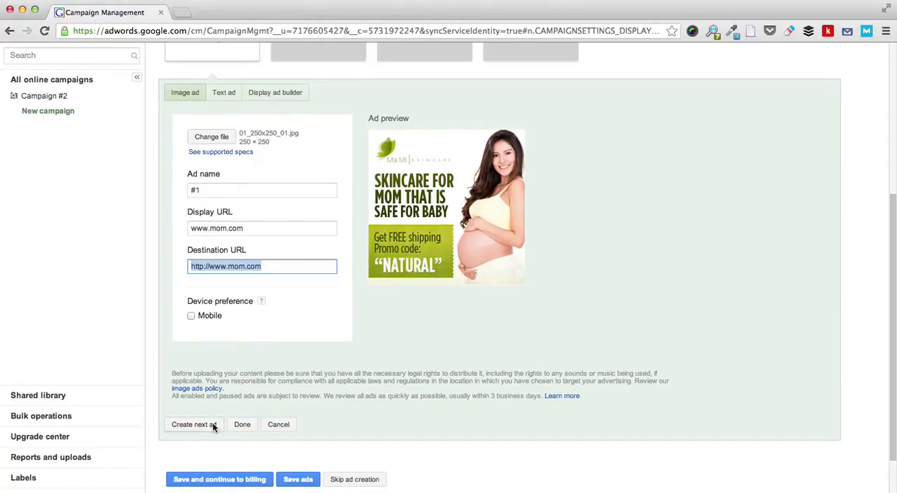